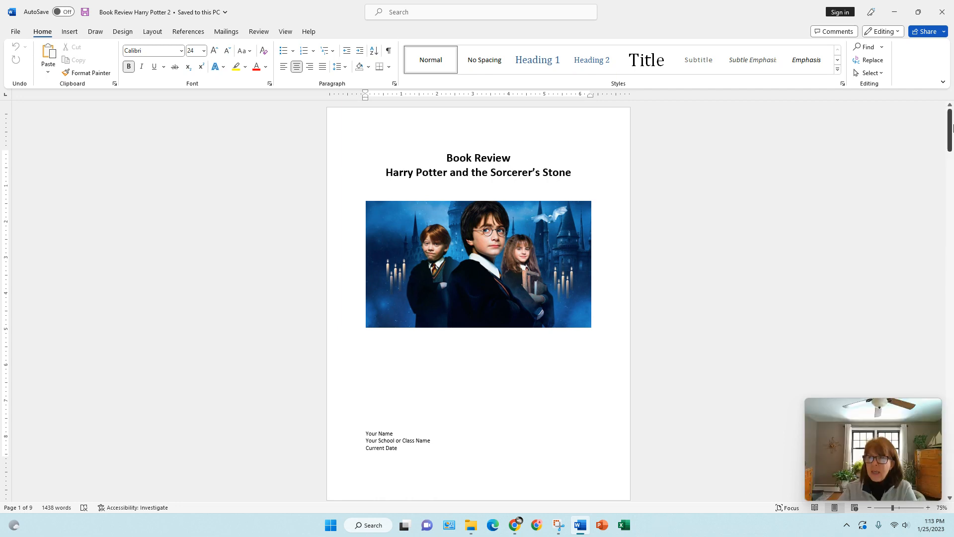
Mark all occurrences of "lightning bolt scar" from the Introduction as index entries, using the current page option
drag(950, 116, 951, 205)
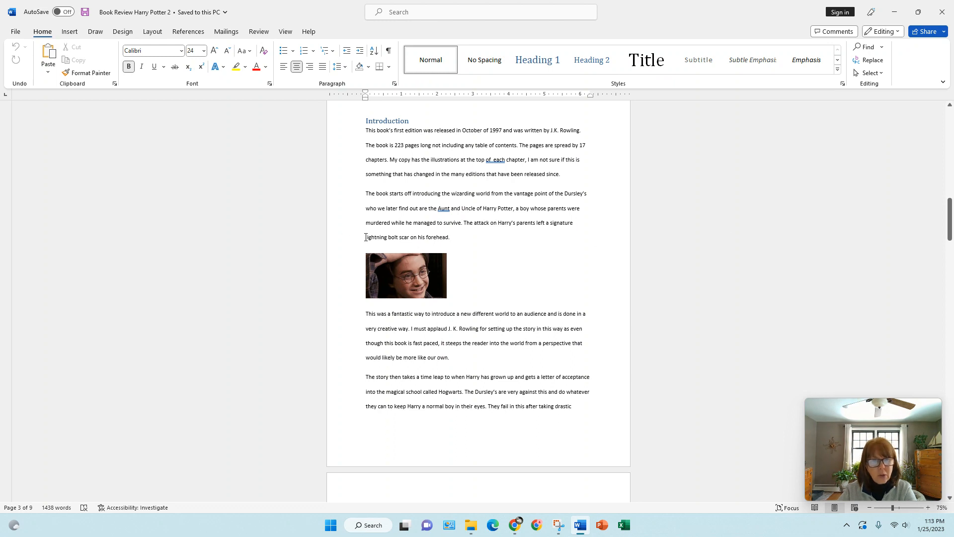
drag(366, 237, 403, 236)
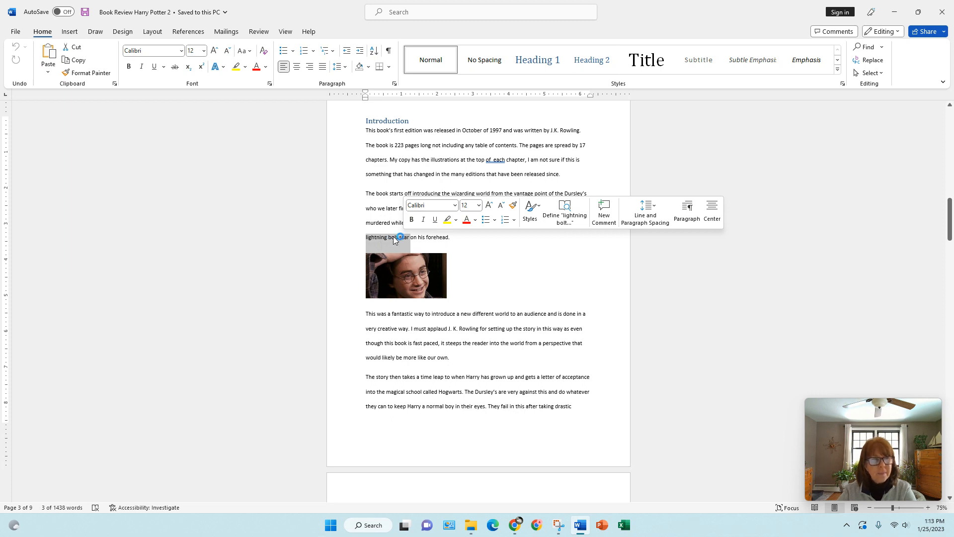
click(188, 33)
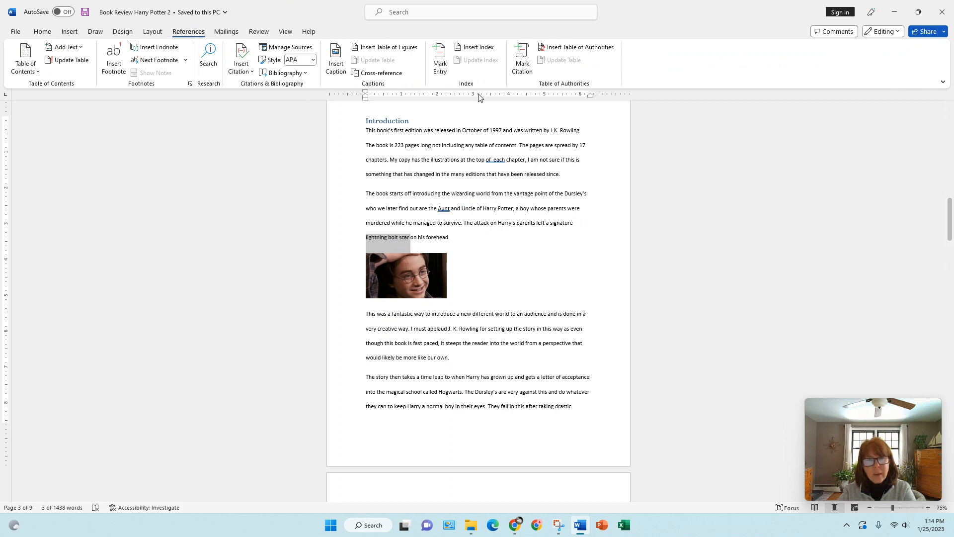
click(443, 72)
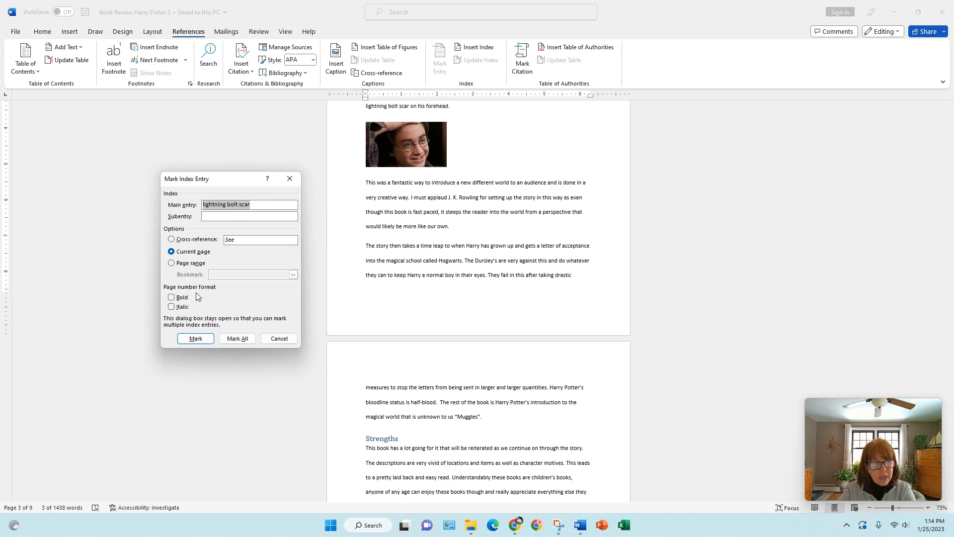
click(237, 339)
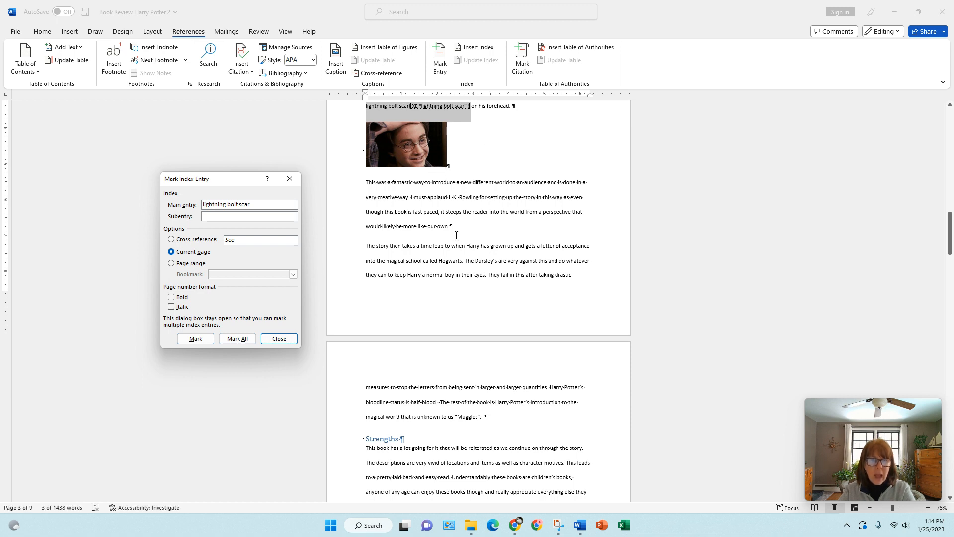
Hide the formatting marks in the document and close the Mark Index Entry dialog
click(43, 32)
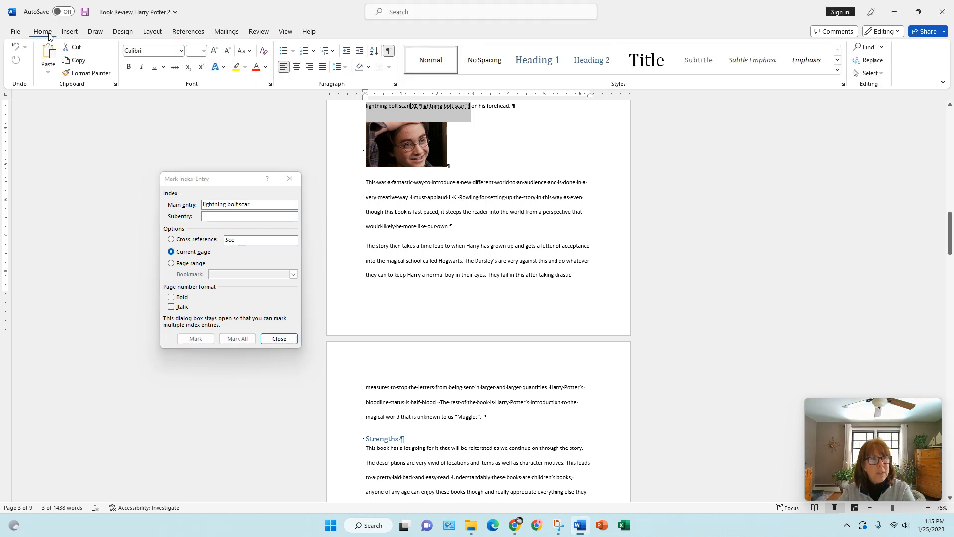
click(389, 51)
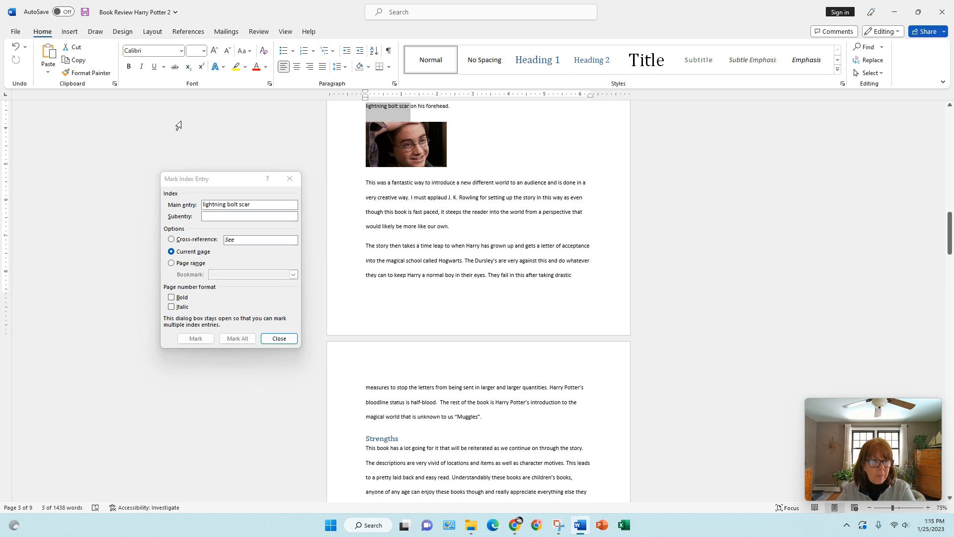
click(279, 339)
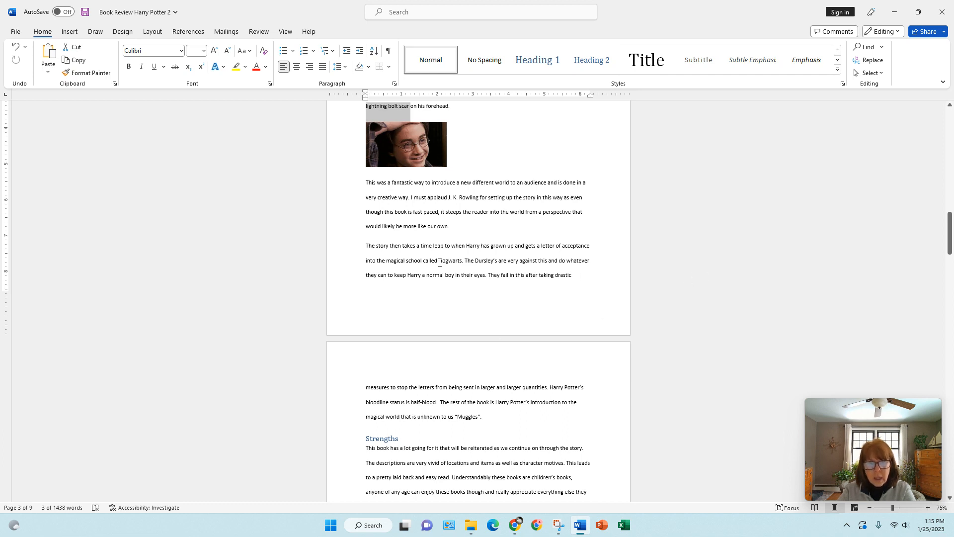
Mark all occurrences of "Hogwarts" from the Introduction's last paragraph as index entries
drag(439, 262, 462, 265)
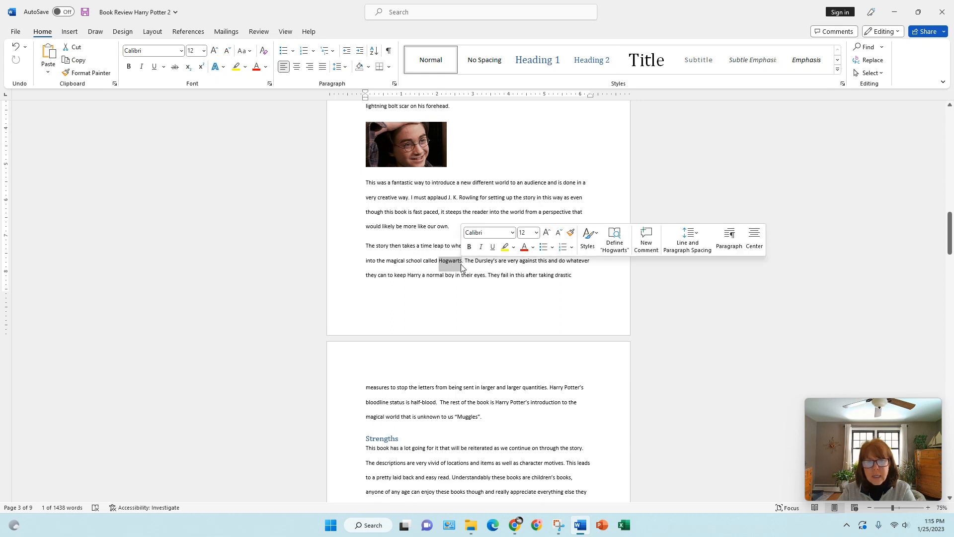
click(185, 34)
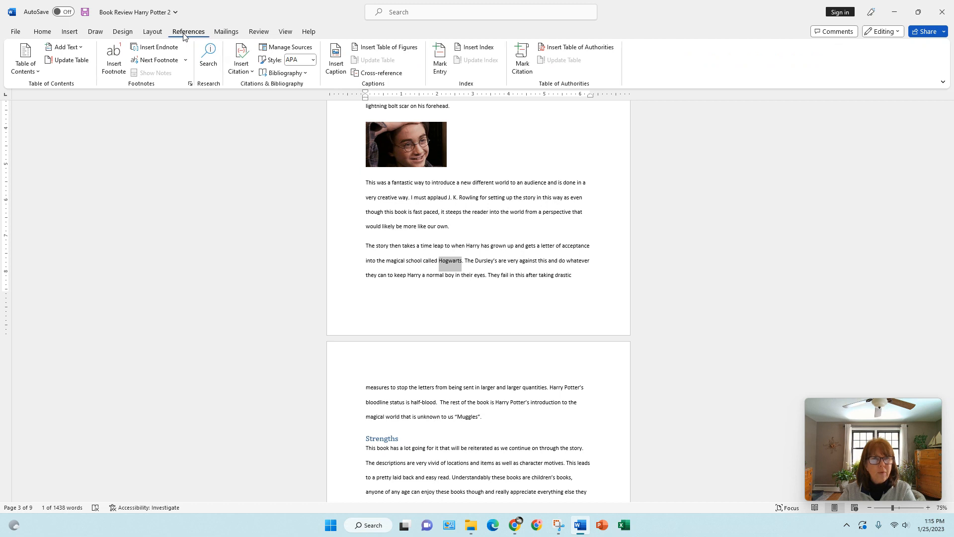
click(437, 62)
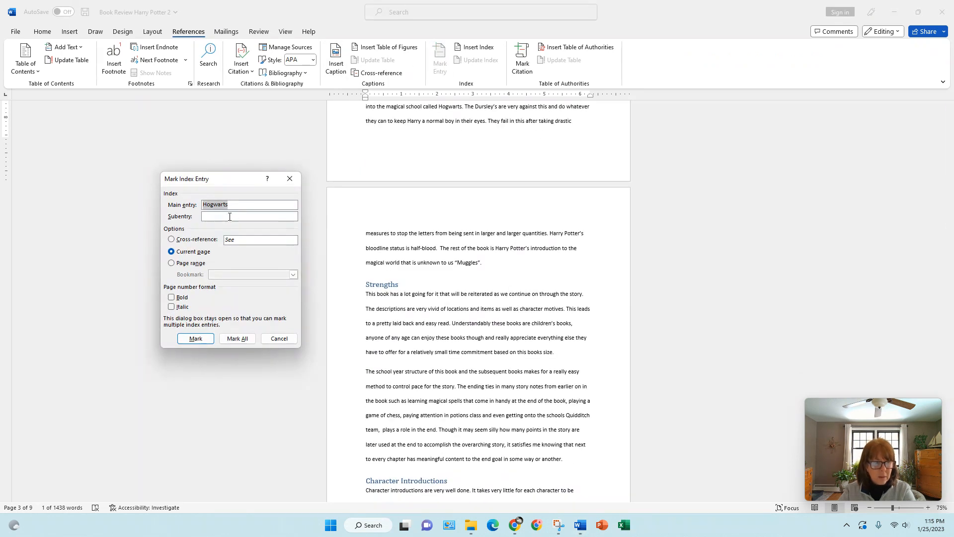
click(234, 339)
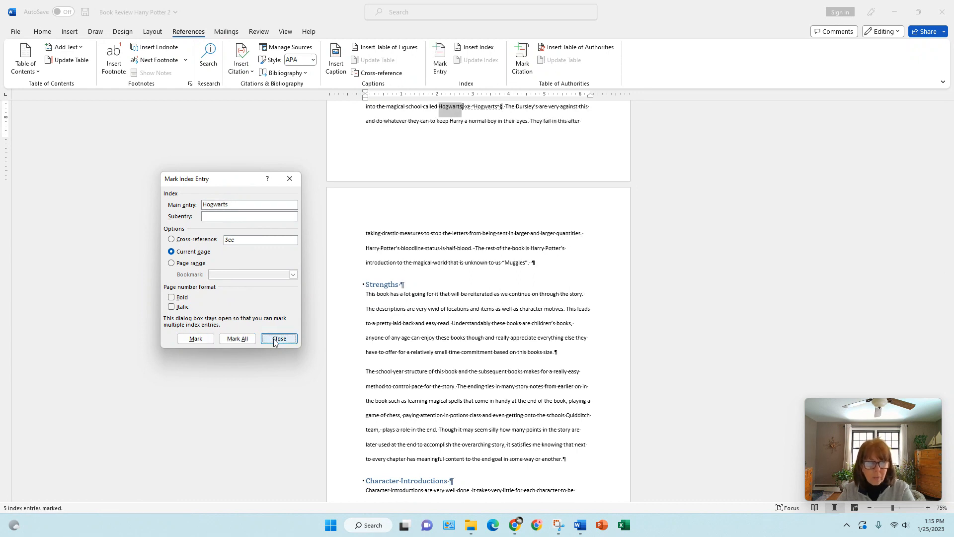
Mark all occurrences of "Muggles" from the paragraph above the Strengths heading as index entries
click(506, 263)
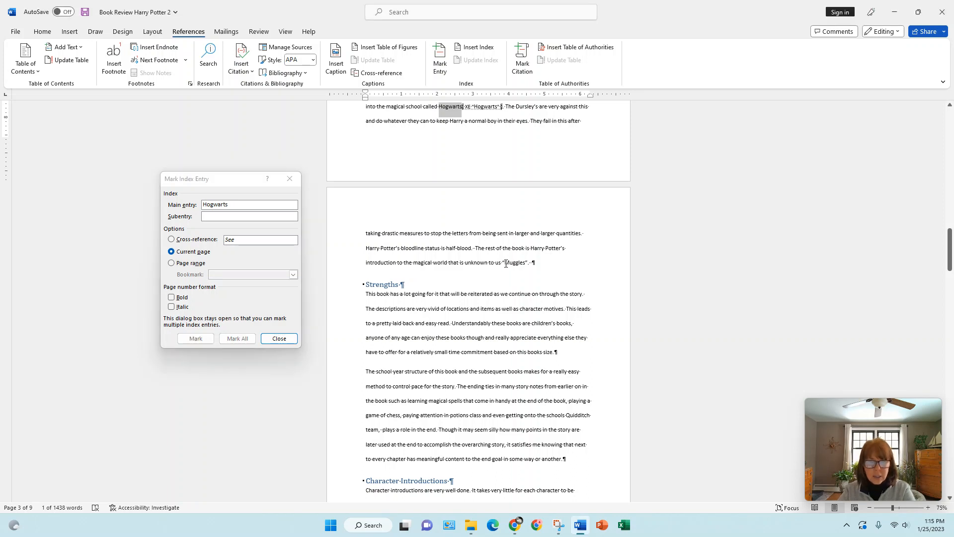
drag(506, 263, 525, 267)
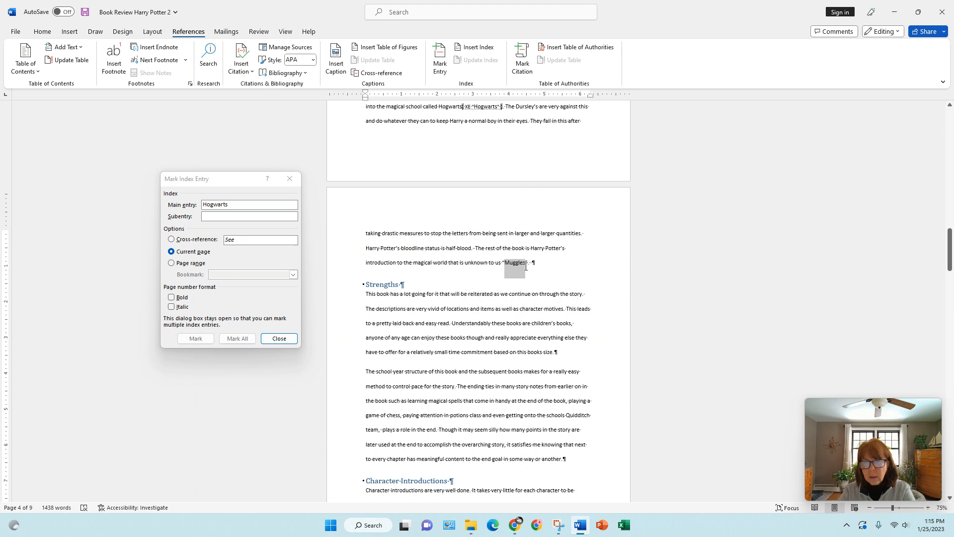
click(235, 205)
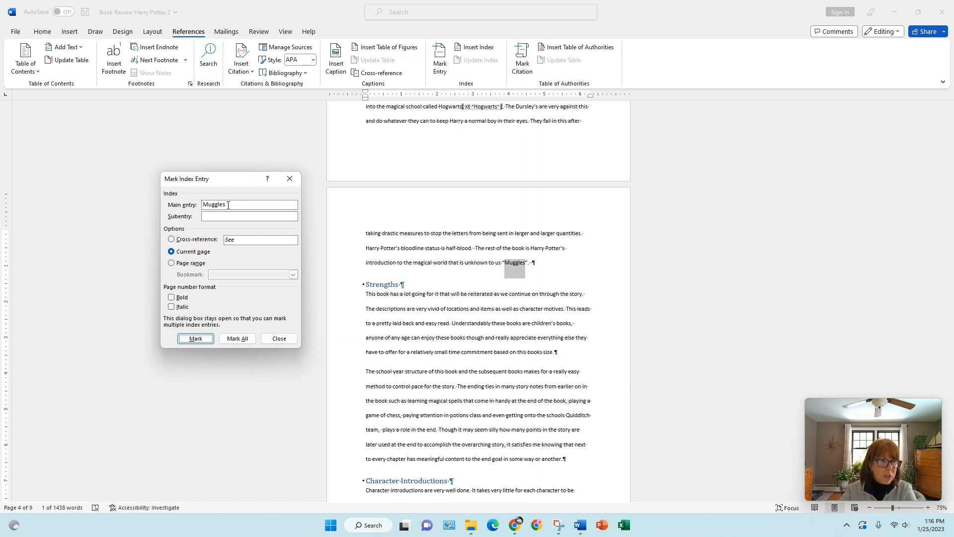
click(237, 338)
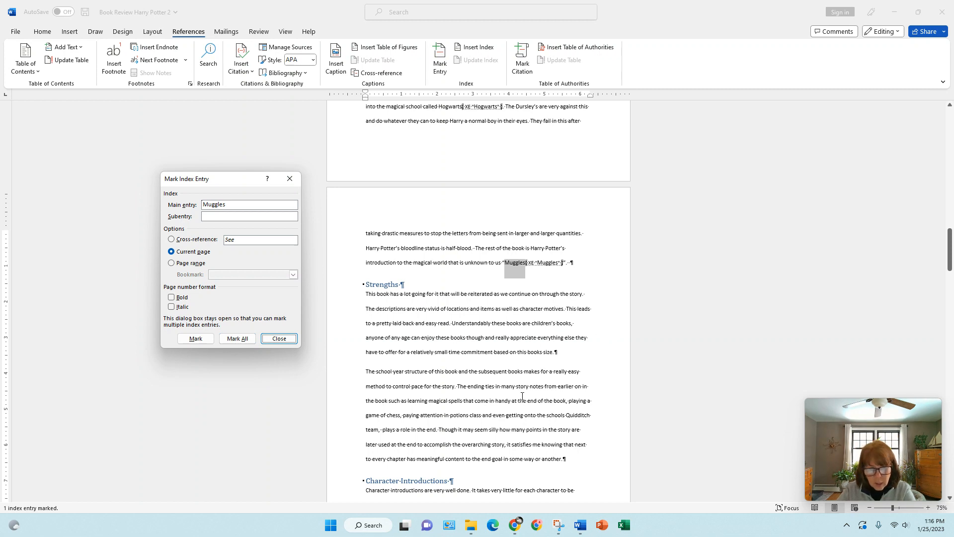
Mark all occurrences of "Quidditch" from the Strengths section as index entries
click(572, 415)
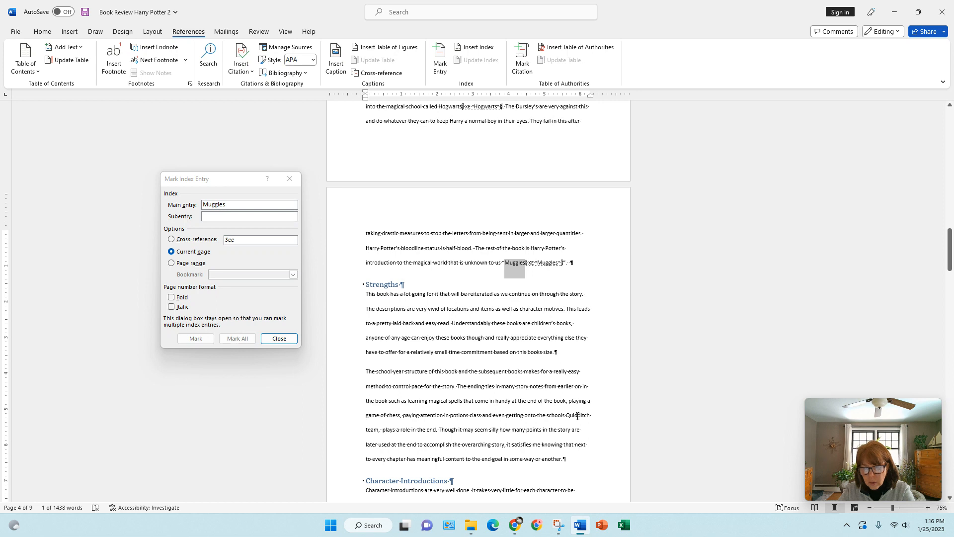
drag(566, 416, 590, 417)
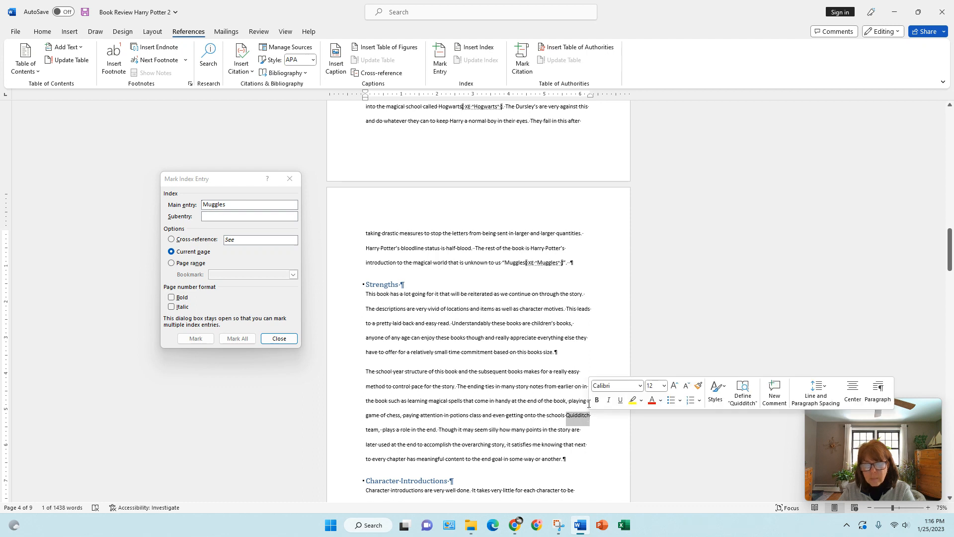
click(241, 207)
click(239, 340)
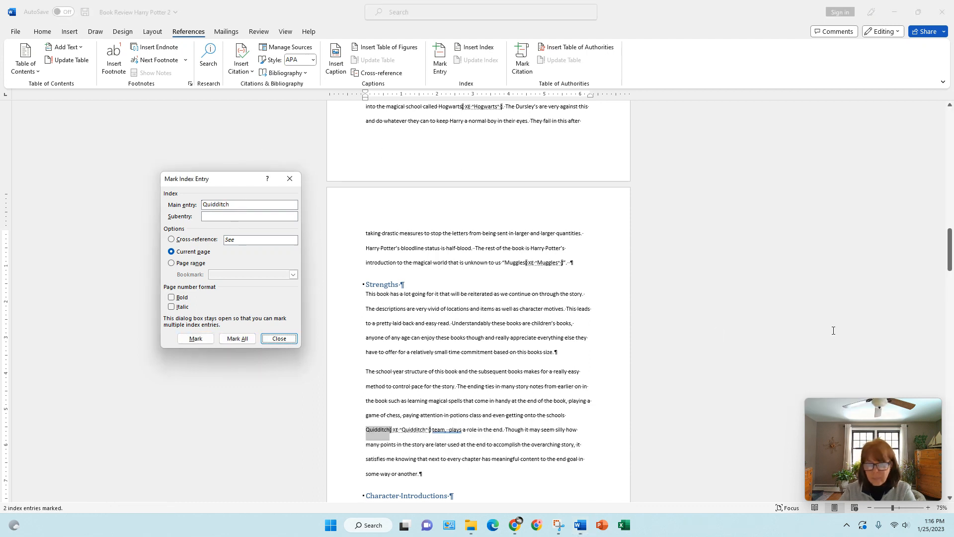
Finish marking index entries by closing the Mark Index Entry dialog and hide the paragraph marks and field codes again
drag(950, 261, 951, 326)
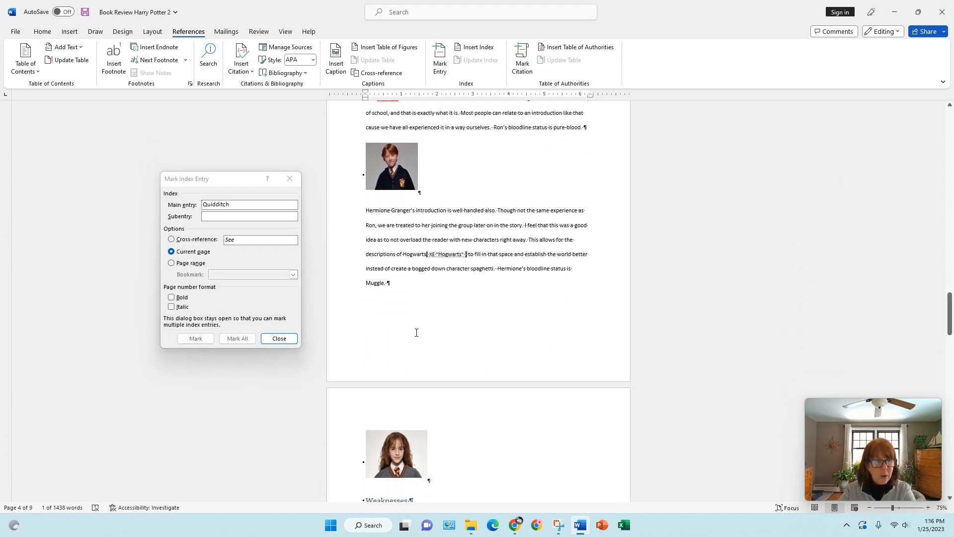
click(279, 338)
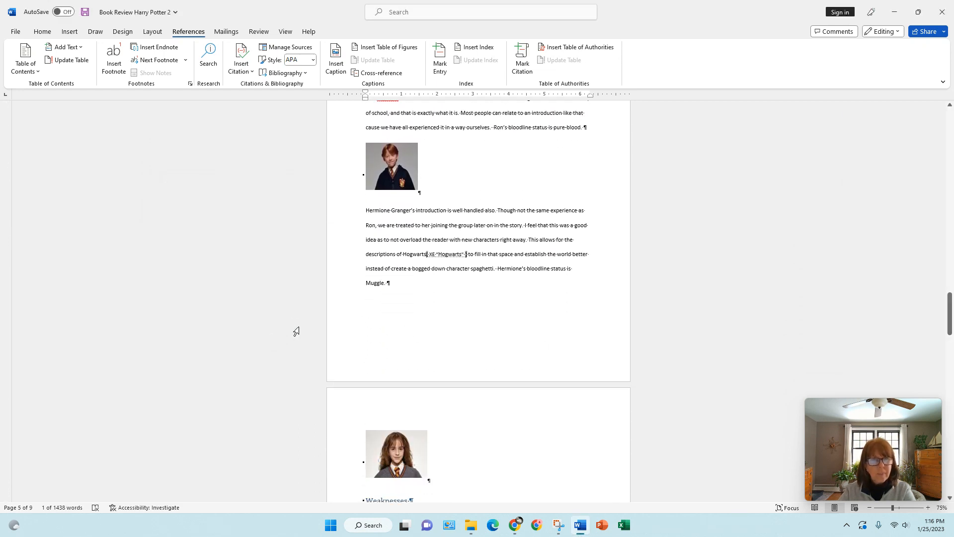
click(42, 32)
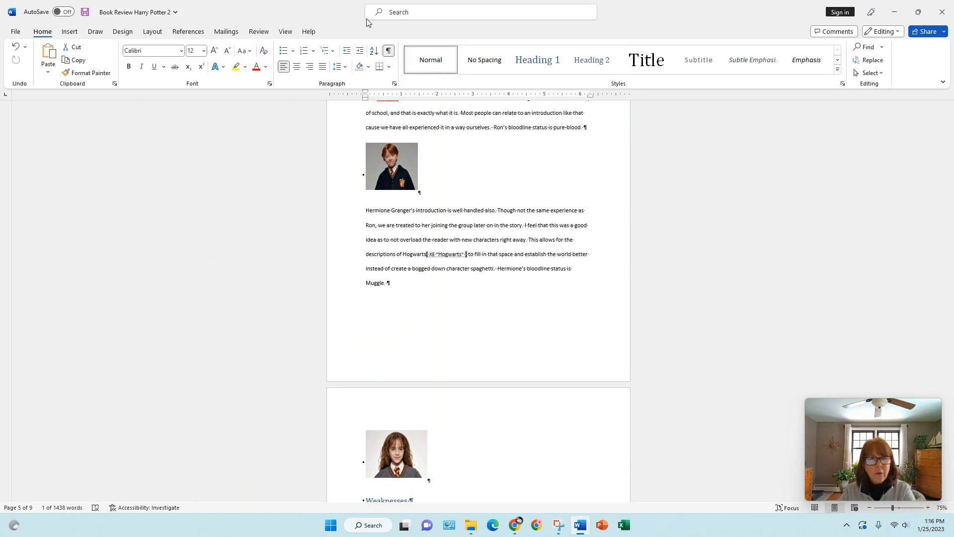
click(389, 52)
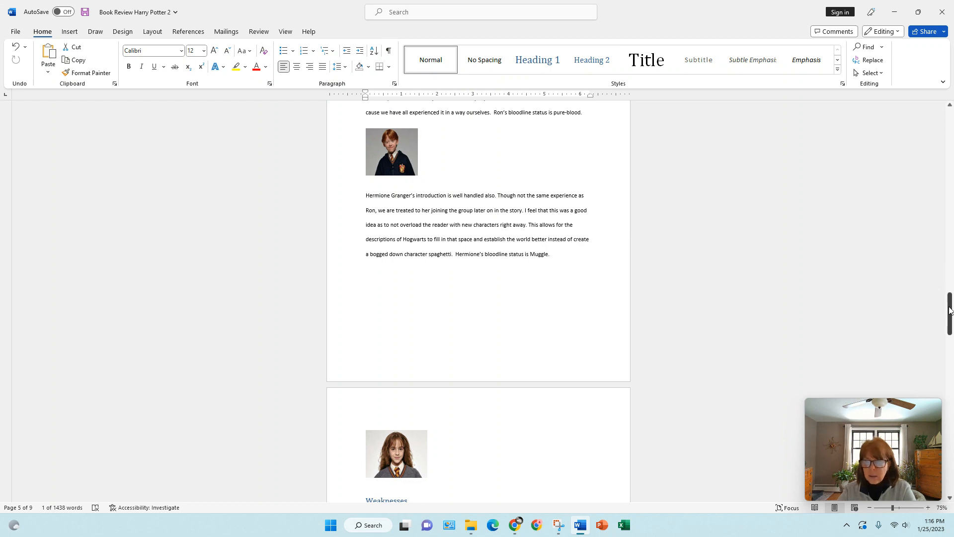
Insert an indented two-column index with the From template format on a new line below the Glossary on the last page
drag(950, 312, 950, 469)
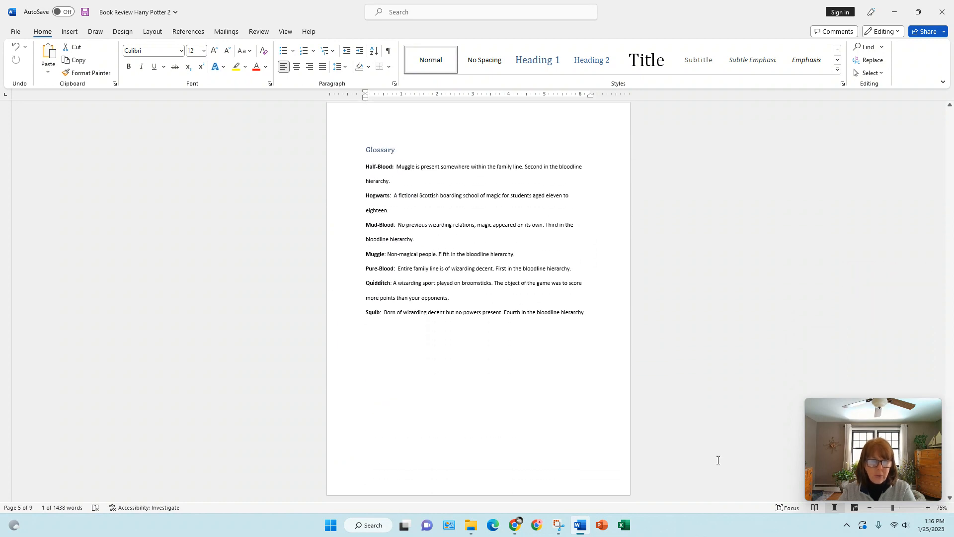
click(368, 353)
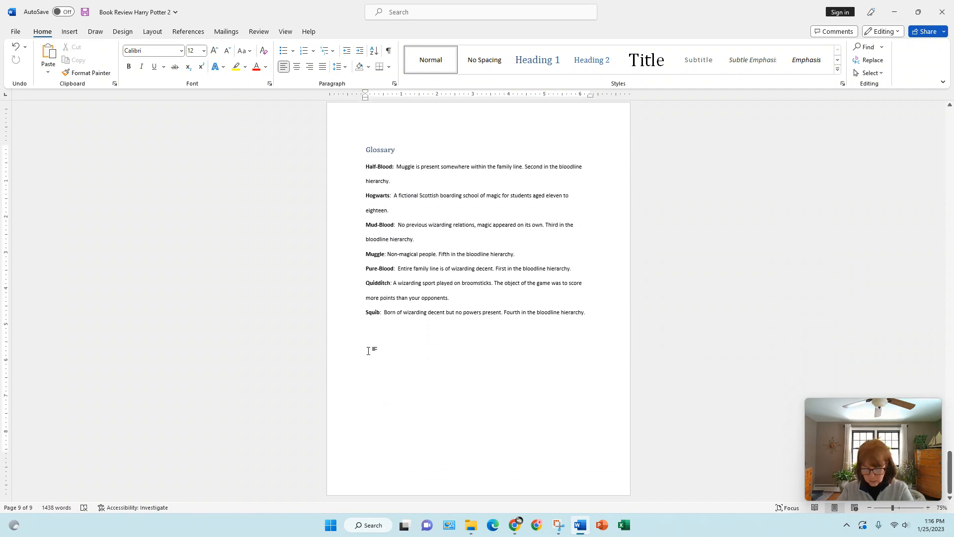
key(Return)
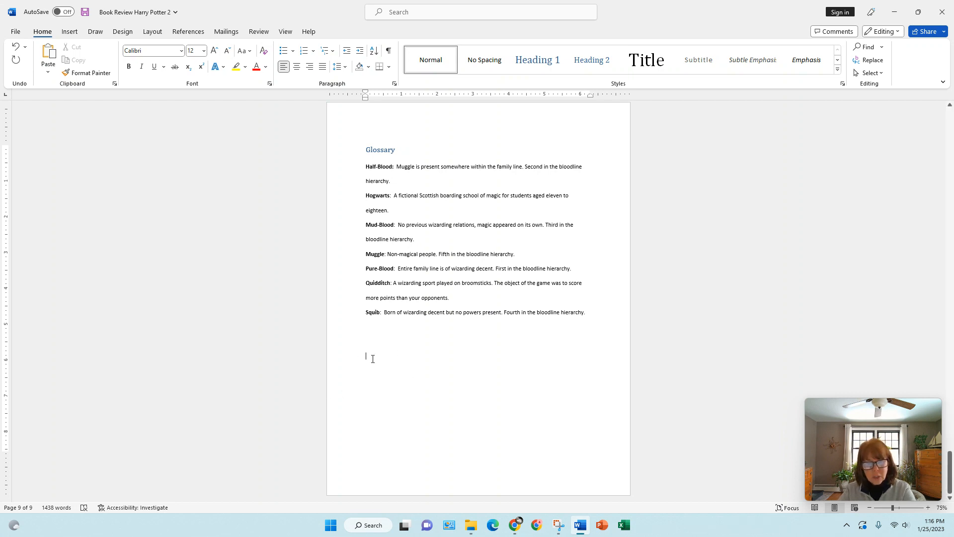
click(184, 32)
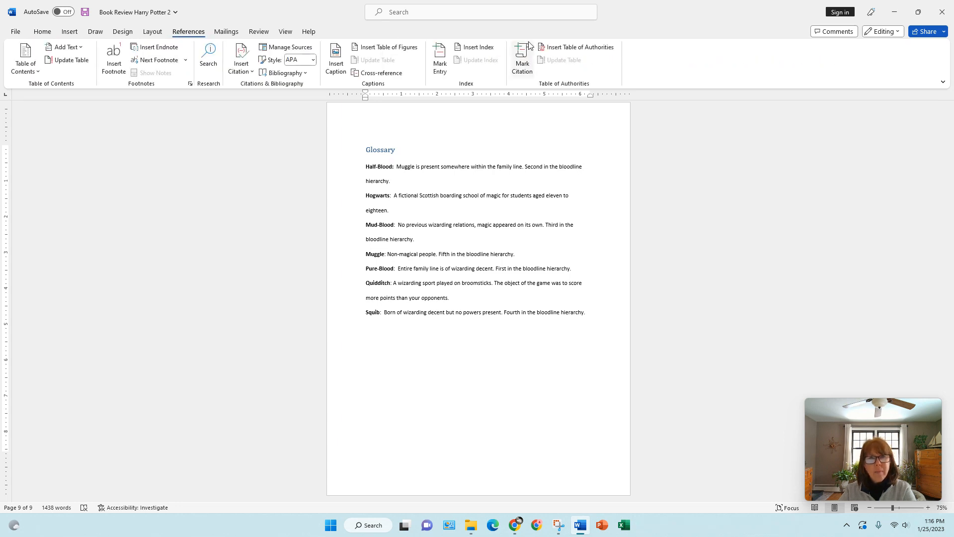
click(480, 49)
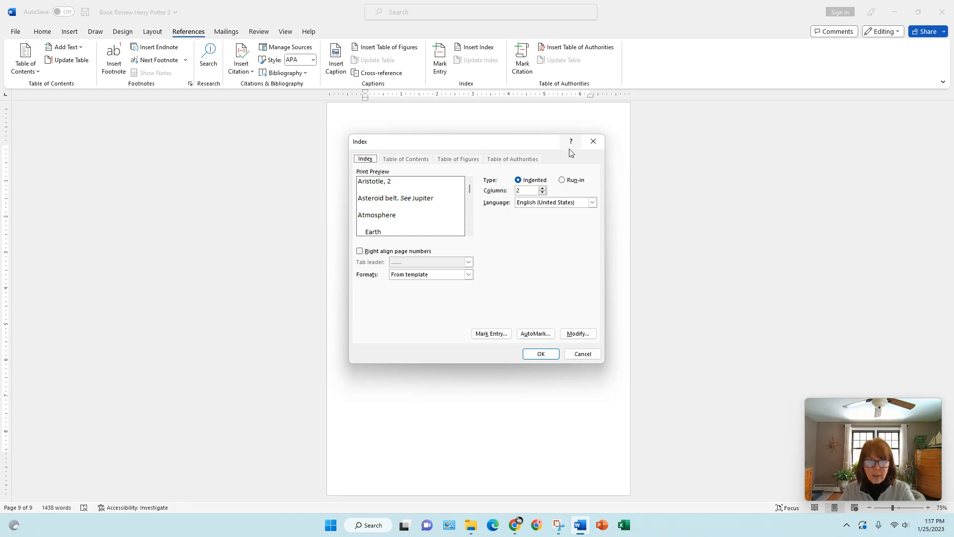
click(468, 275)
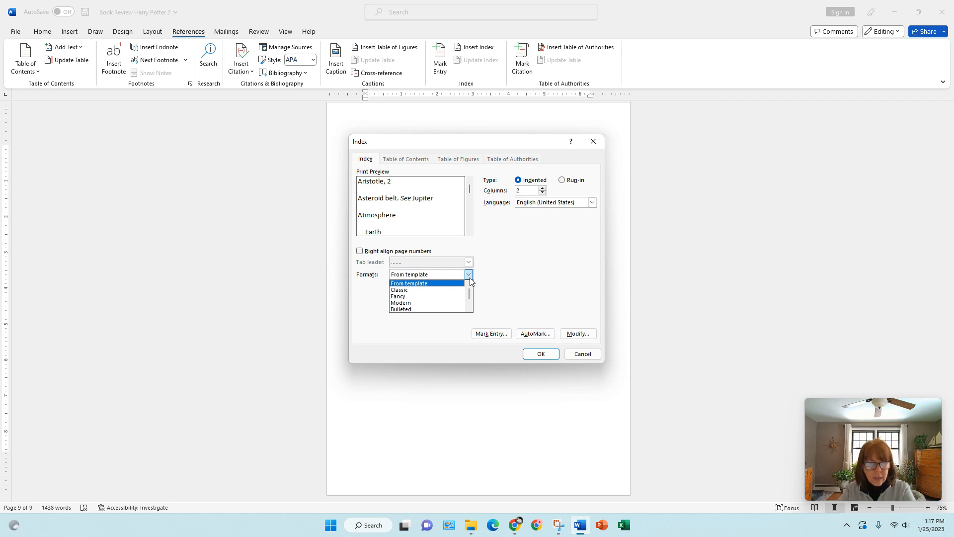
click(436, 283)
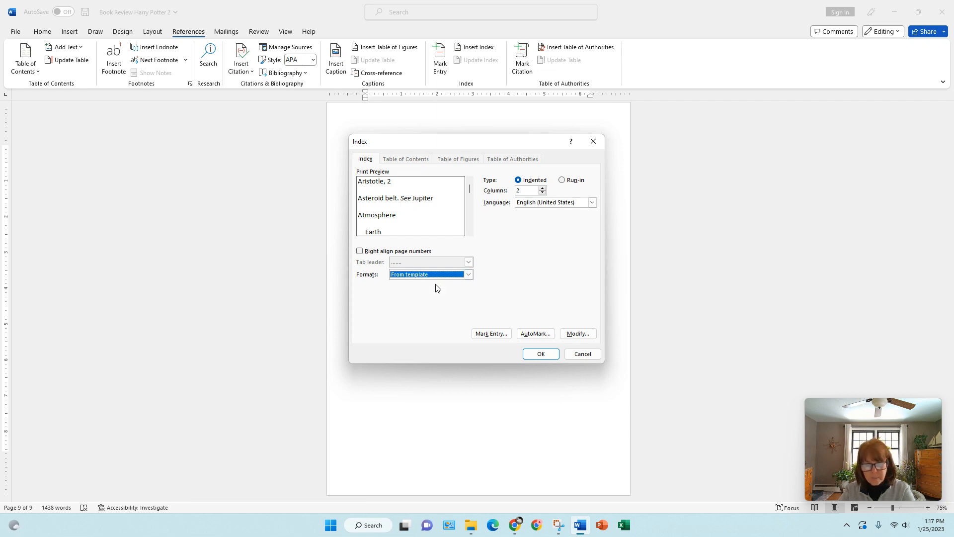
click(542, 356)
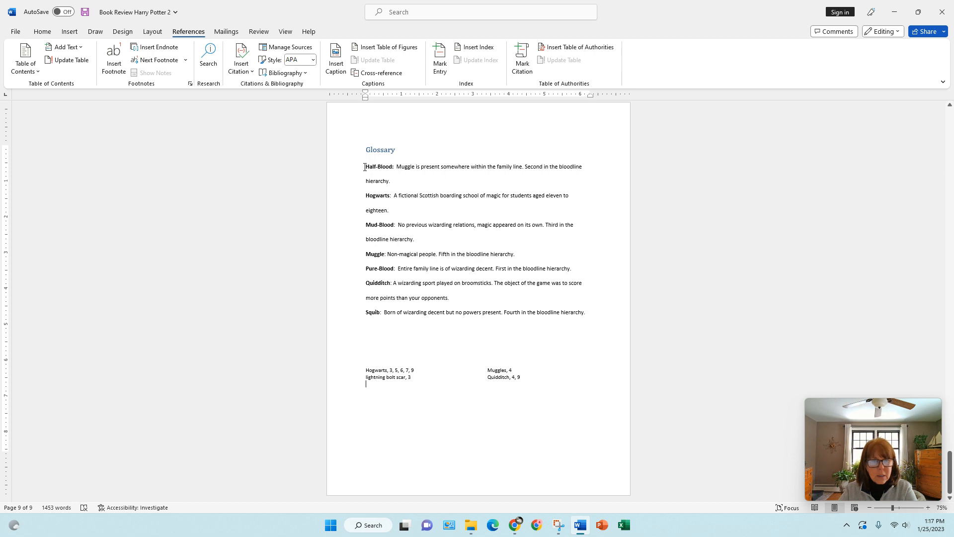
Mark all occurrences of the glossary term "Half-Blood" as index entries
drag(365, 167, 392, 169)
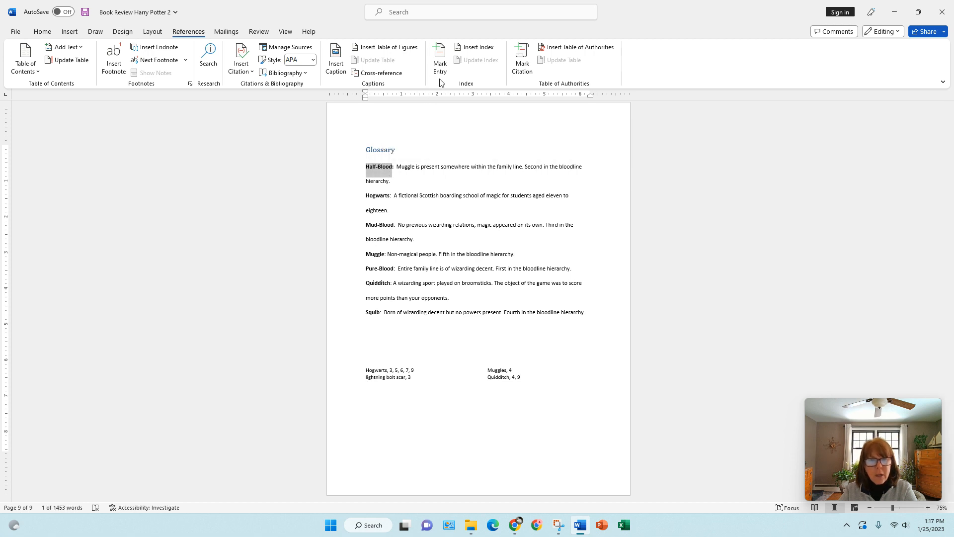
click(441, 62)
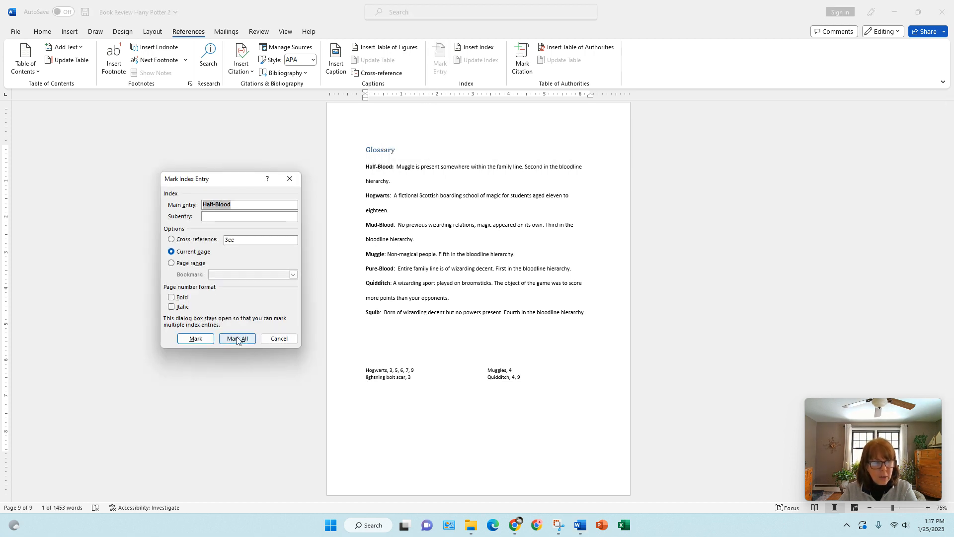
click(238, 338)
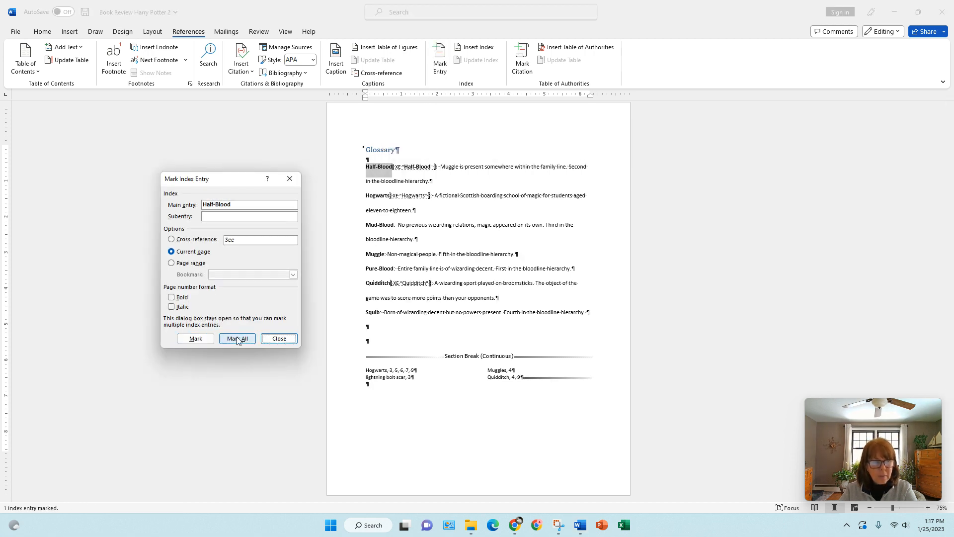
Mark all occurrences of the glossary term "Mud-Blood" as index entries
click(365, 224)
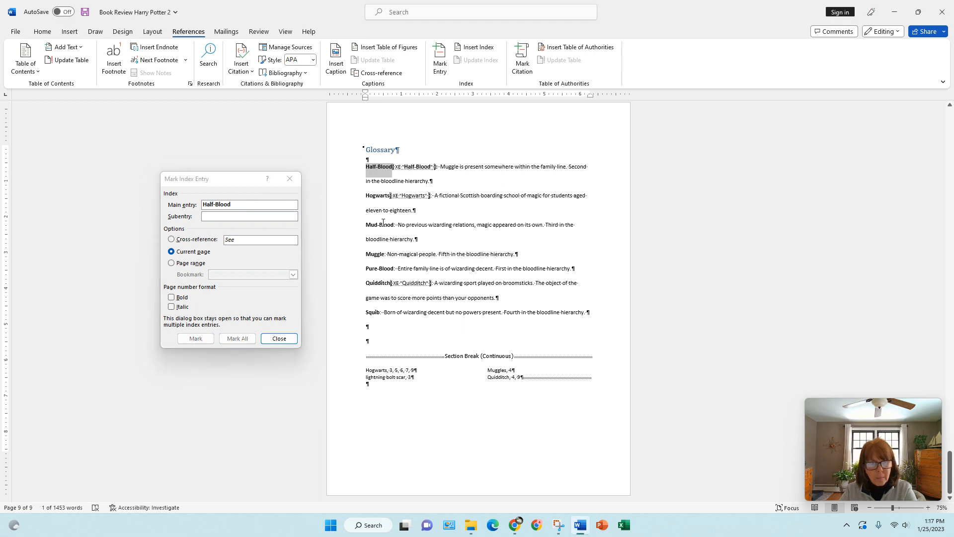
drag(368, 226, 388, 227)
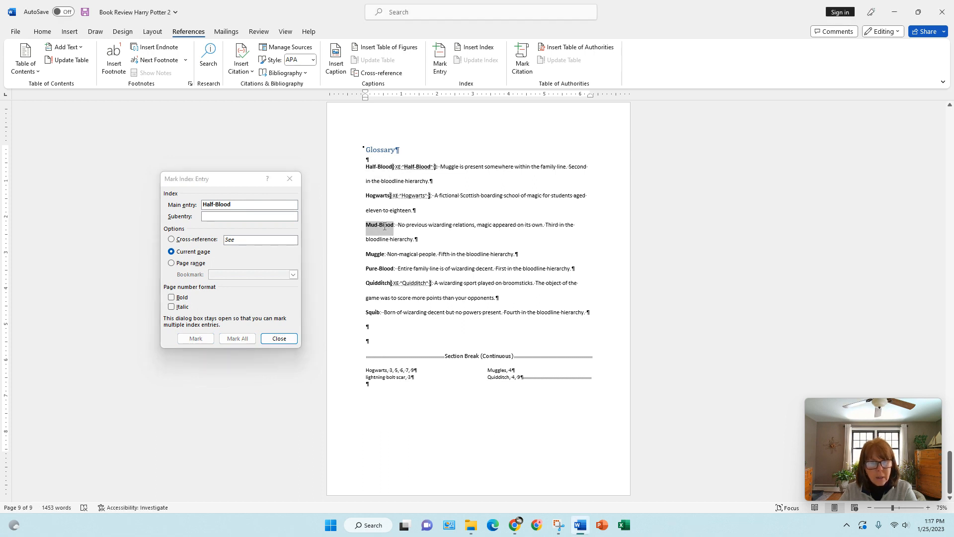
click(251, 212)
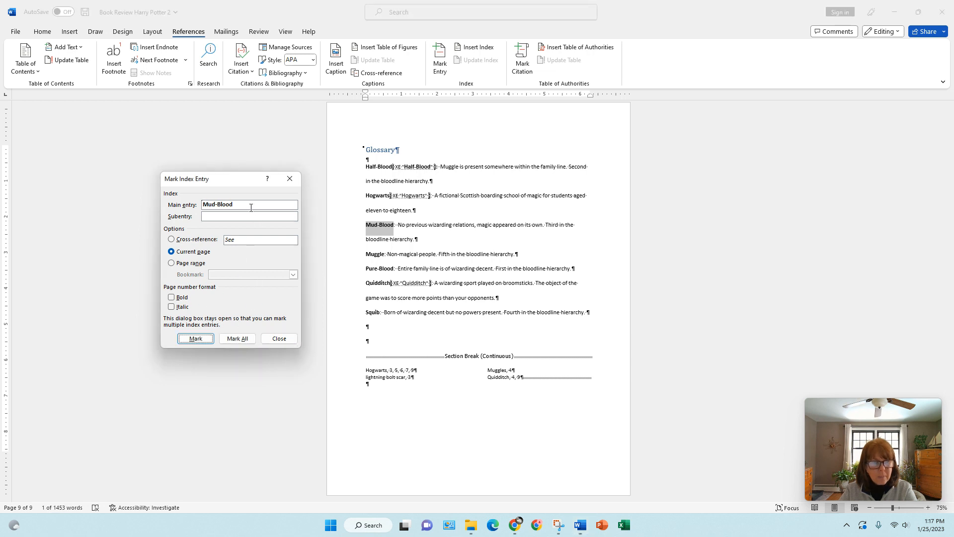
click(232, 339)
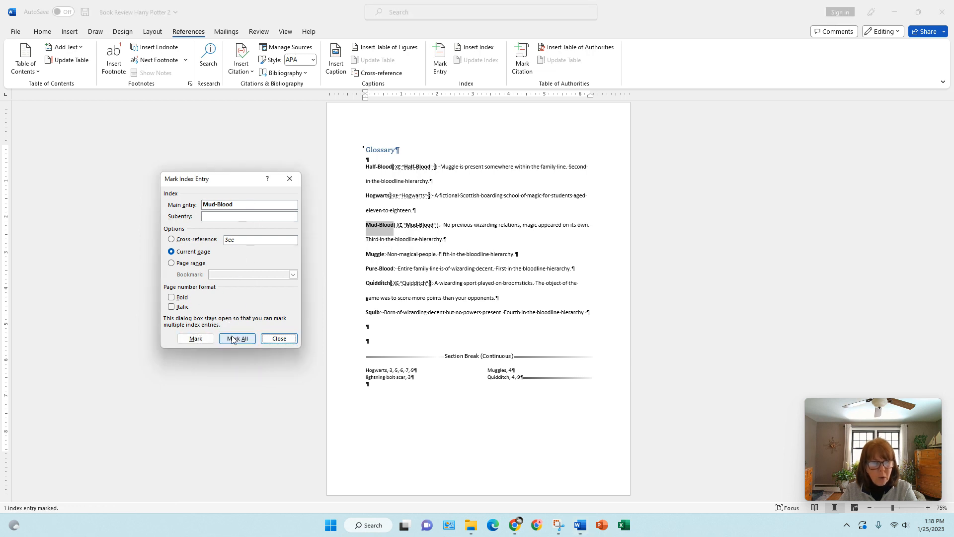
Mark all occurrences of the glossary term "Pure-Blood" as index entries
click(367, 269)
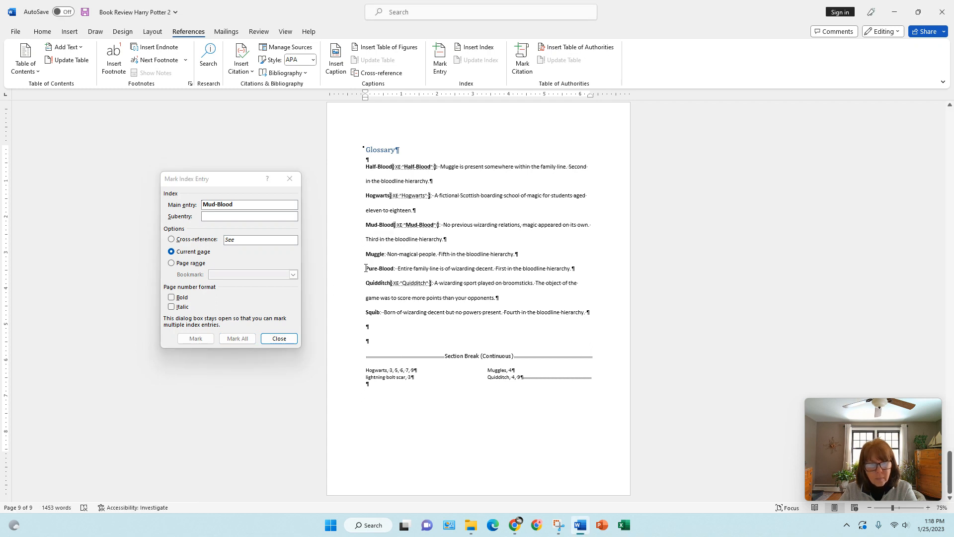
drag(366, 268, 394, 269)
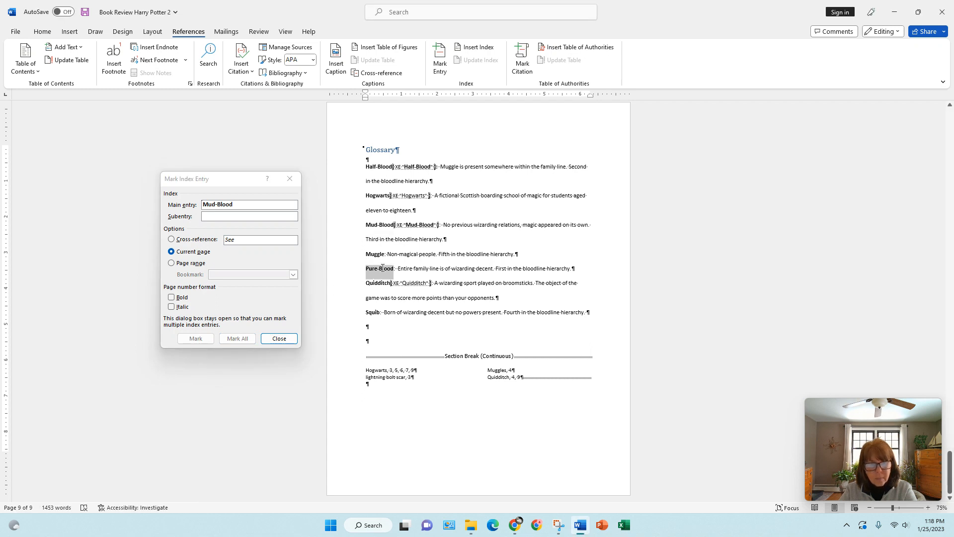
click(267, 206)
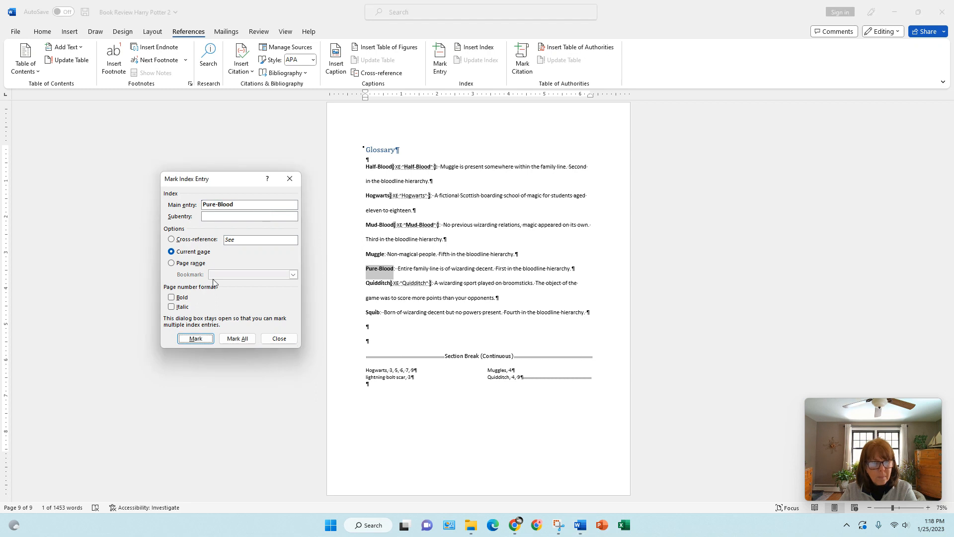
click(238, 339)
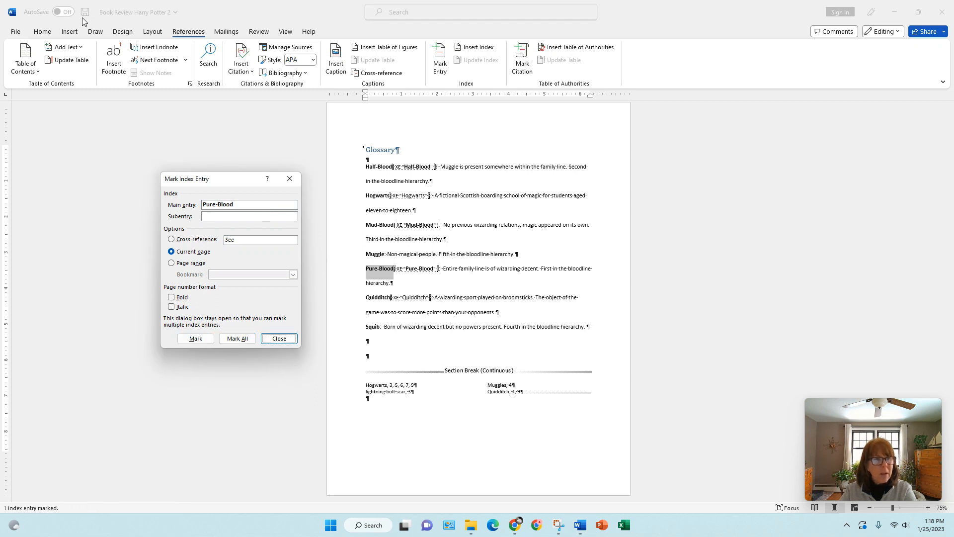
Hide the paragraph marks and field codes and close the Mark Index Entry dialog
click(49, 33)
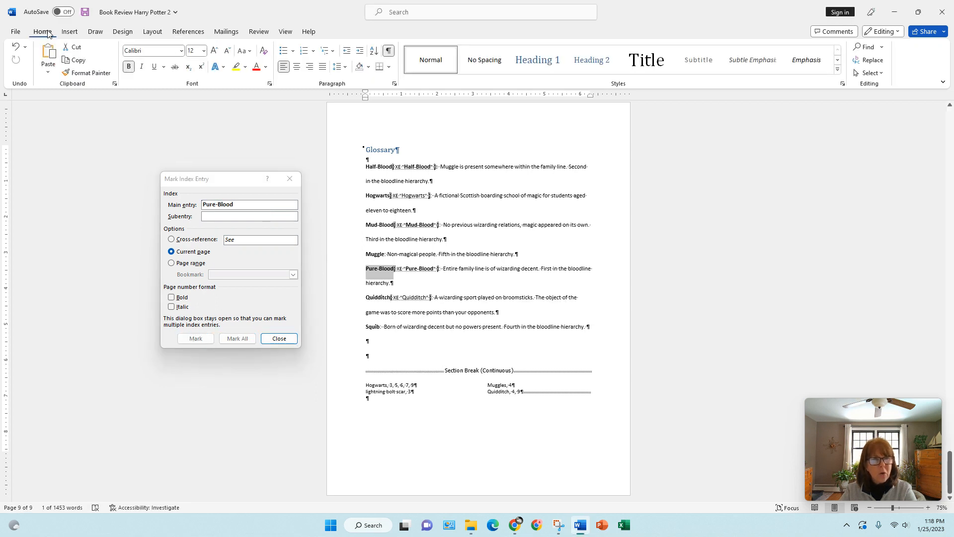
click(389, 51)
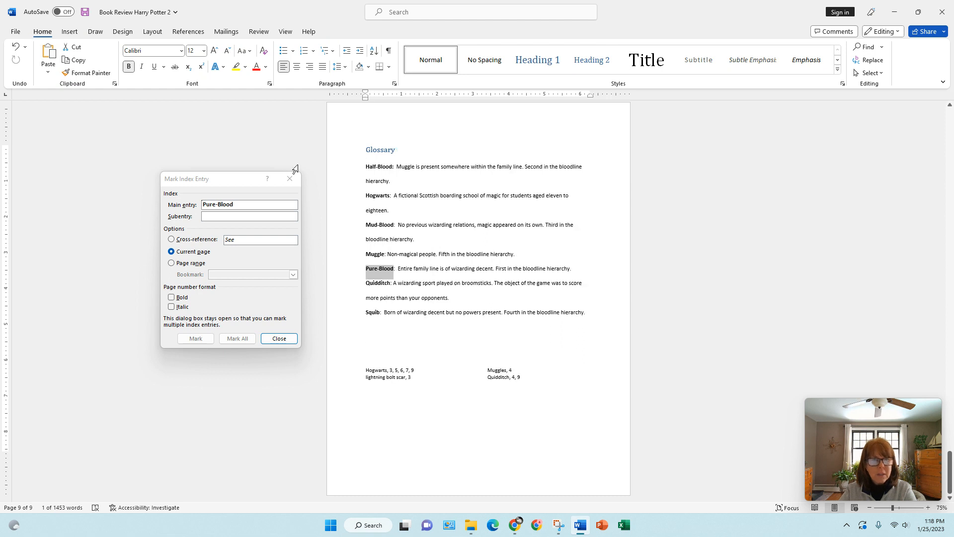
click(279, 338)
Update the index below the Glossary to include the newly marked glossary terms
click(191, 31)
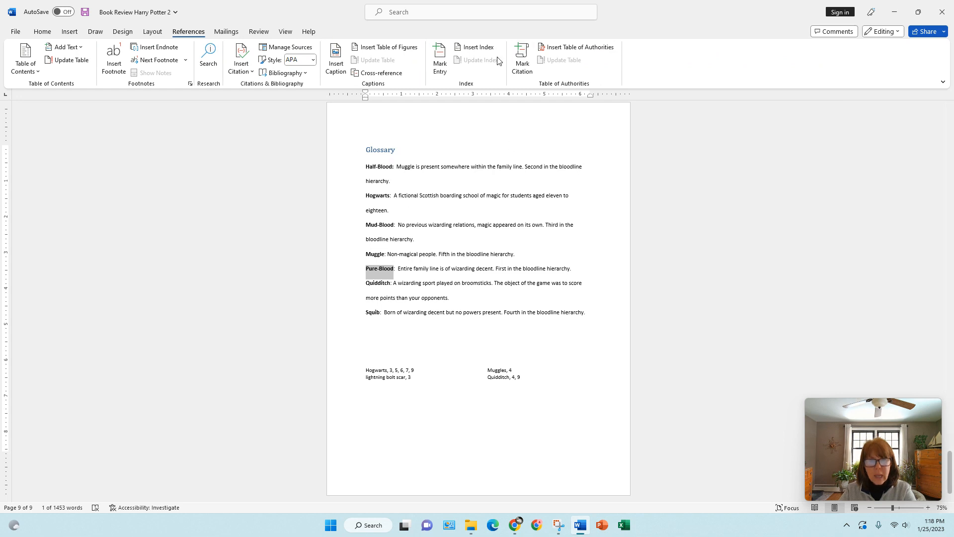
click(424, 377)
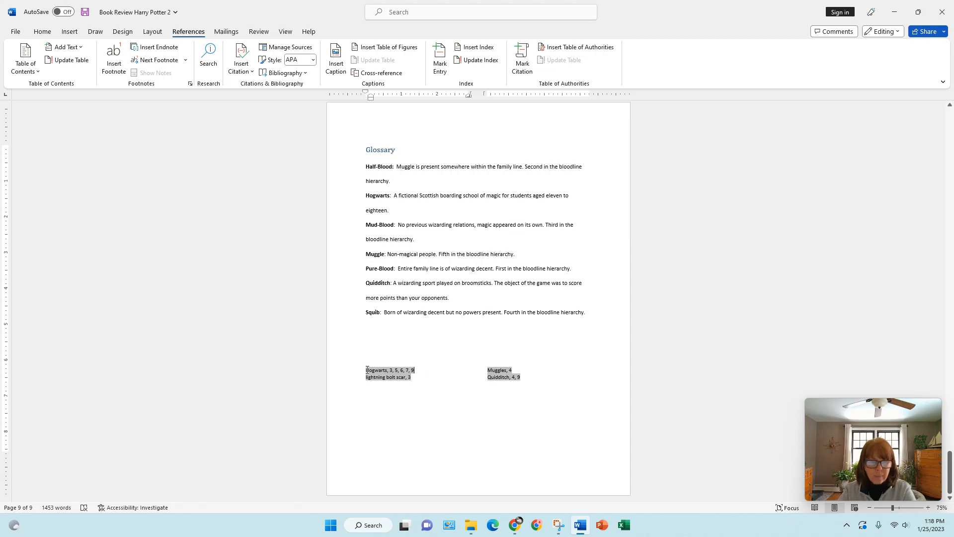
click(486, 62)
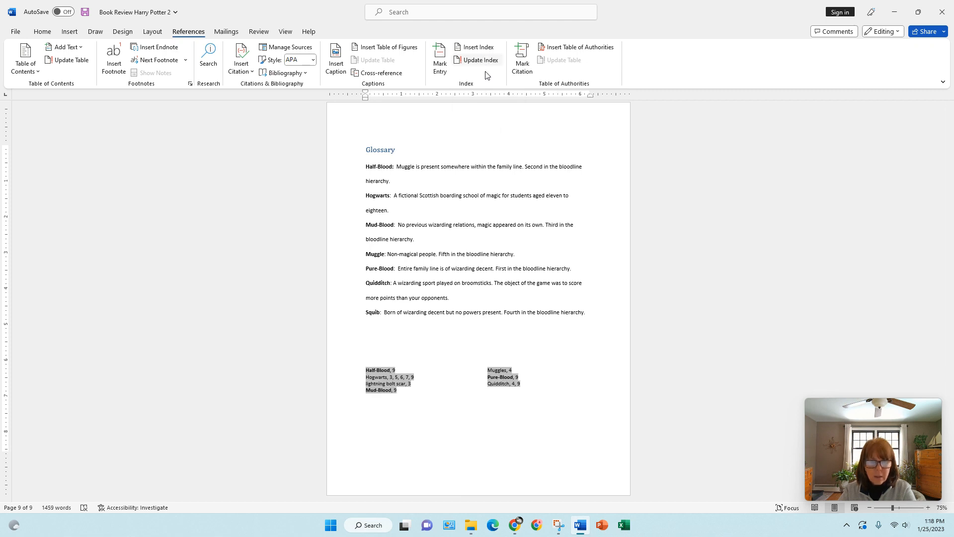
click(417, 399)
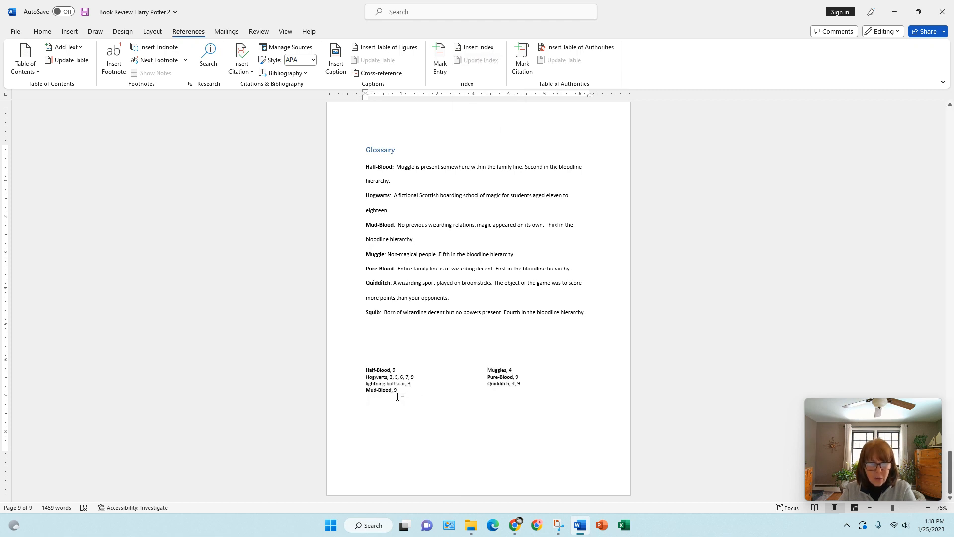